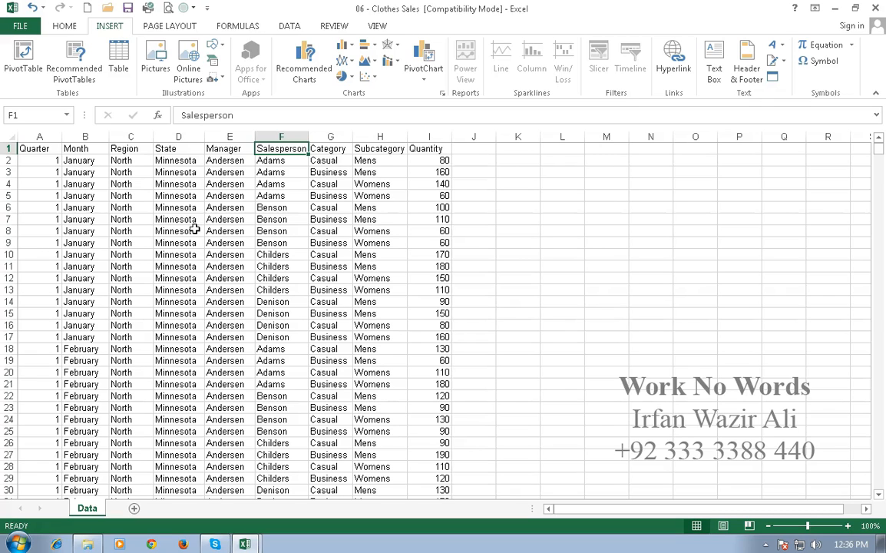
# Examine the column headers from Month to Quantity and the extent of the records on the Data sheet.
pyautogui.press('Left')
pyautogui.press('Left')
pyautogui.press('Left')
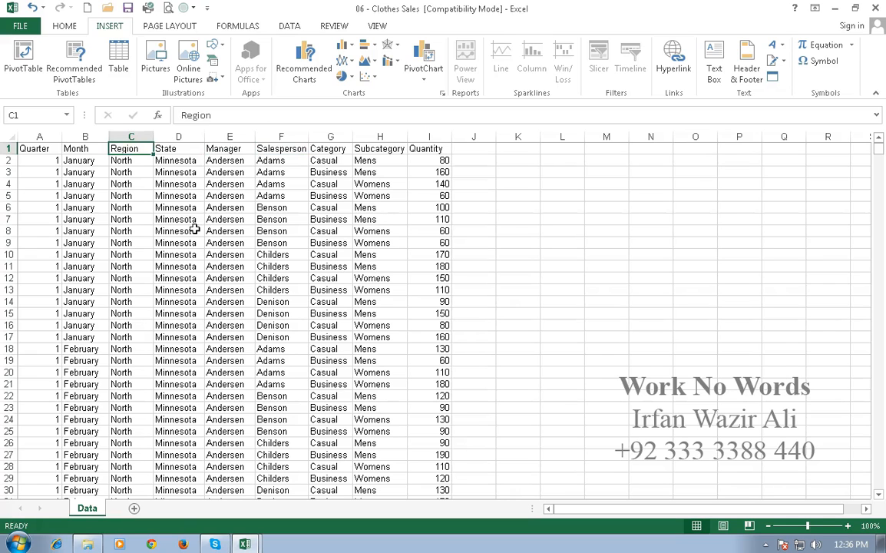
pyautogui.press('Left')
pyautogui.hotkey('ctrl', 'Down')
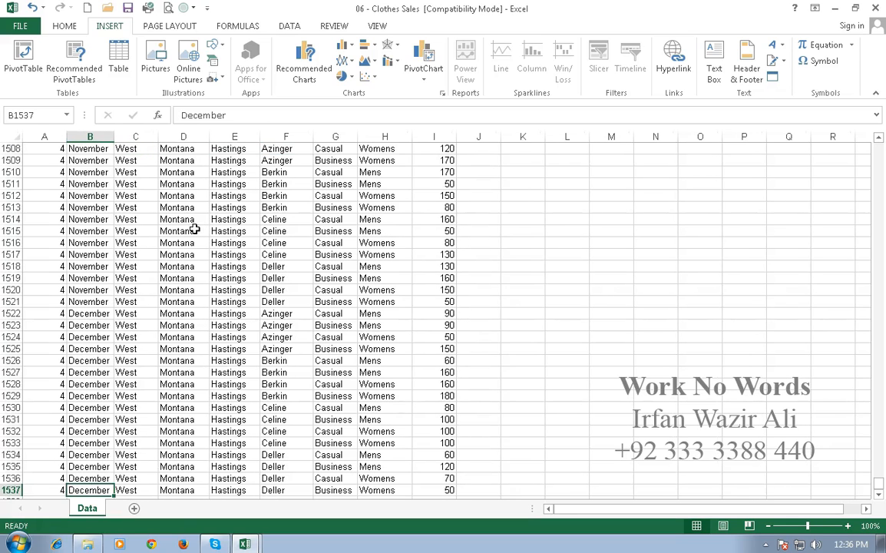
pyautogui.hotkey('ctrl', 'Up')
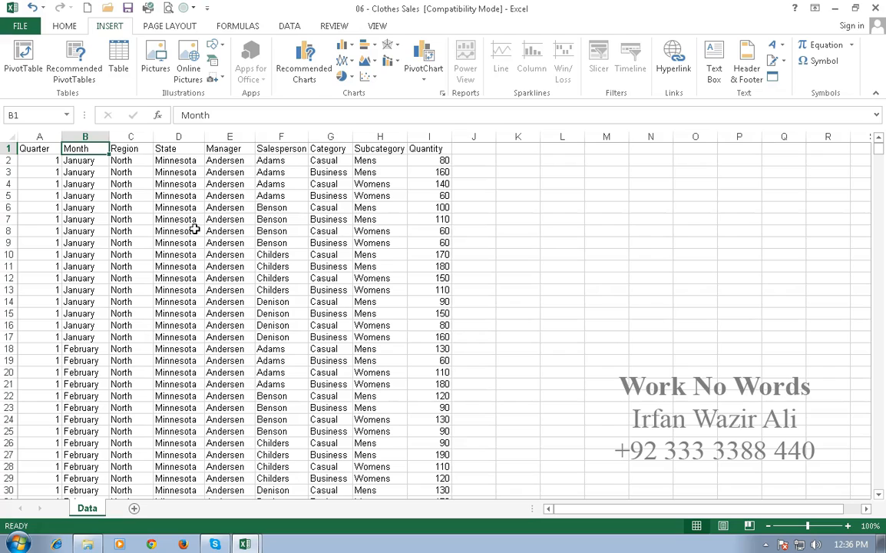
pyautogui.press('Right')
pyautogui.press('Right')
pyautogui.press('Right')
pyautogui.press('Right')
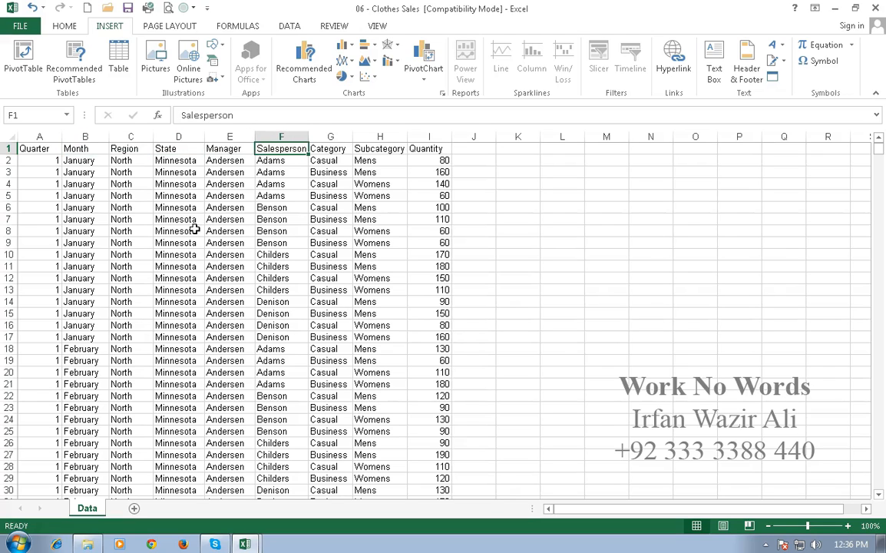
pyautogui.press('Left')
pyautogui.press('Right')
pyautogui.press('Right')
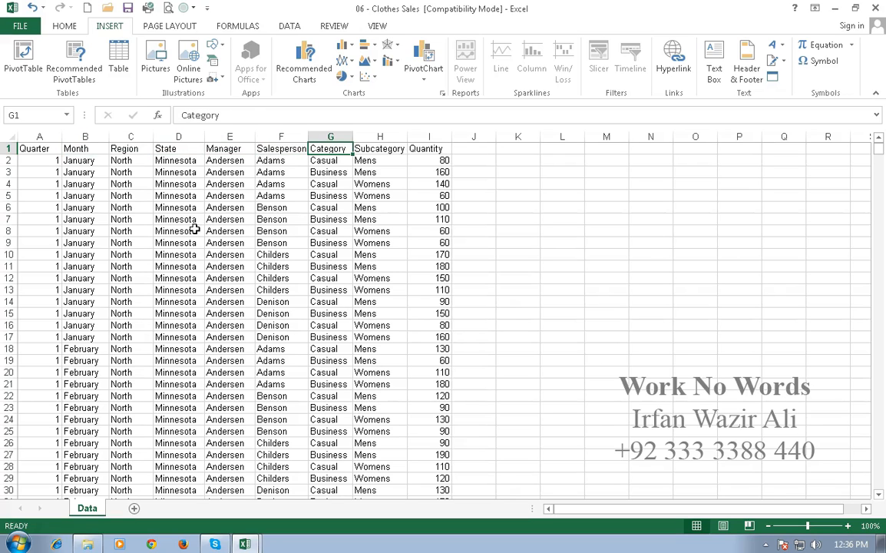
pyautogui.press('Right')
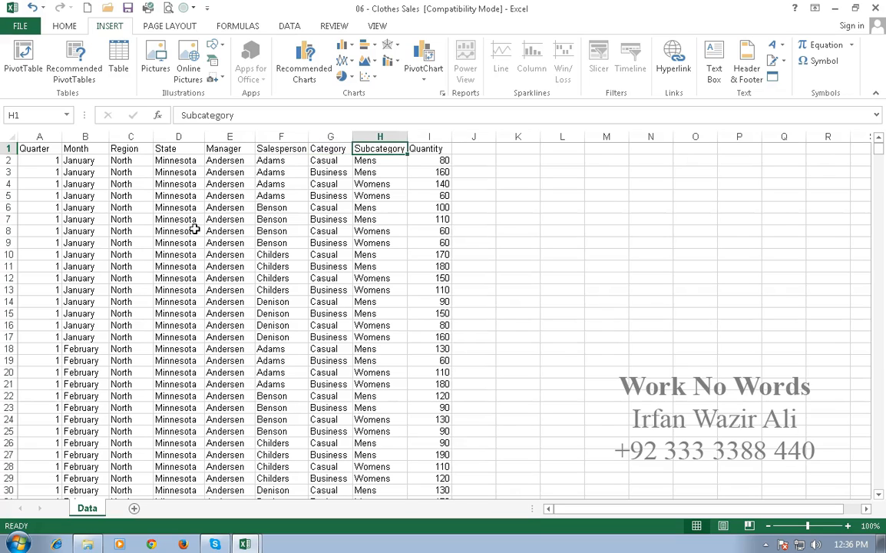
pyautogui.press('Right')
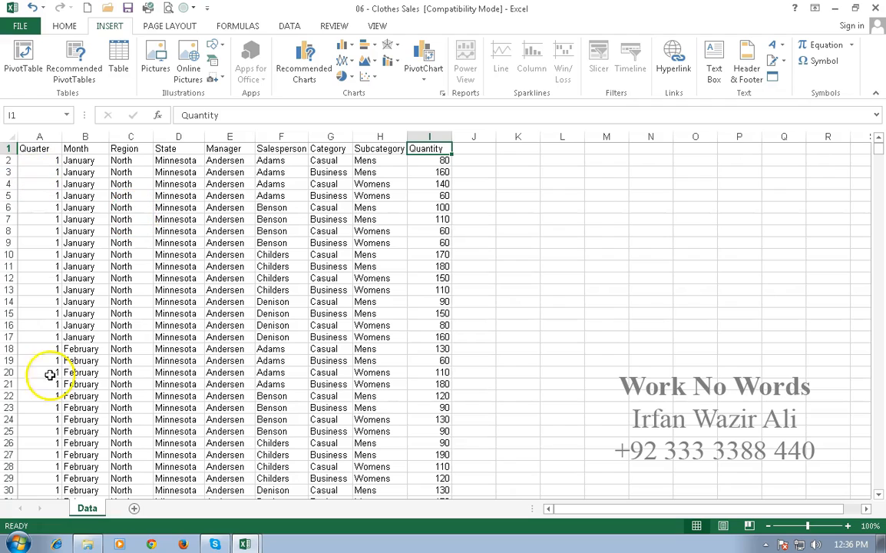
# Create a PivotTable on a new worksheet from the range A1:I1537 of the Data sheet.
pyautogui.click(25, 61)
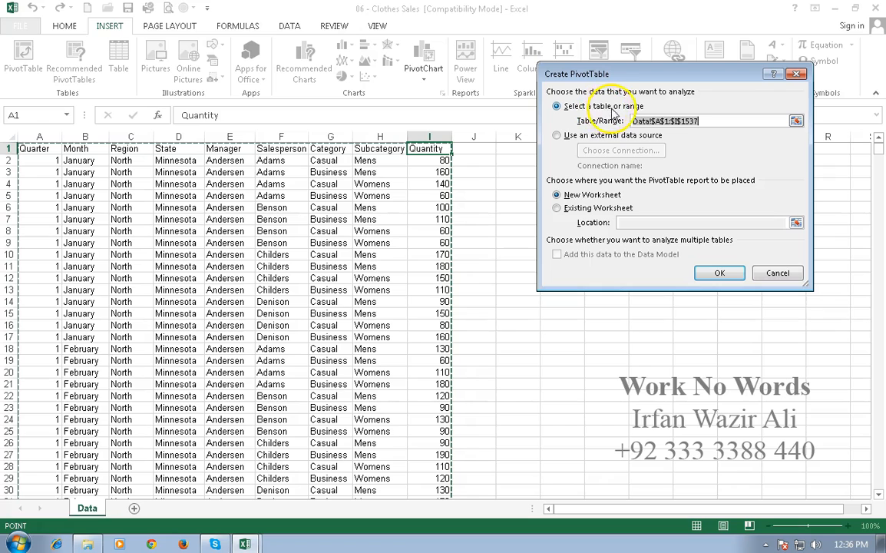
pyautogui.click(719, 120)
pyautogui.moveTo(695, 120); pyautogui.dragTo(575, 120)
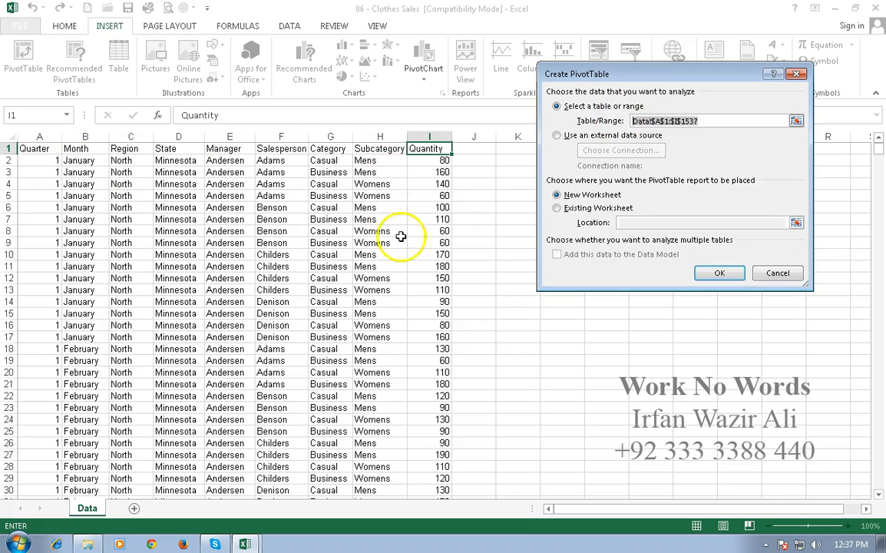
pyautogui.moveTo(35, 148); pyautogui.dragTo(429, 224)
pyautogui.hotkey('ctrl', 'shift', 'Down')
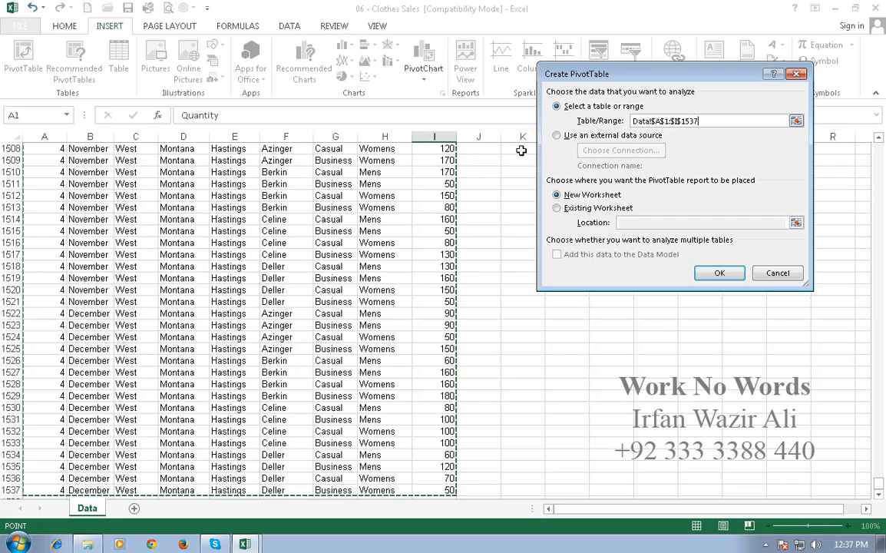
pyautogui.click(569, 199)
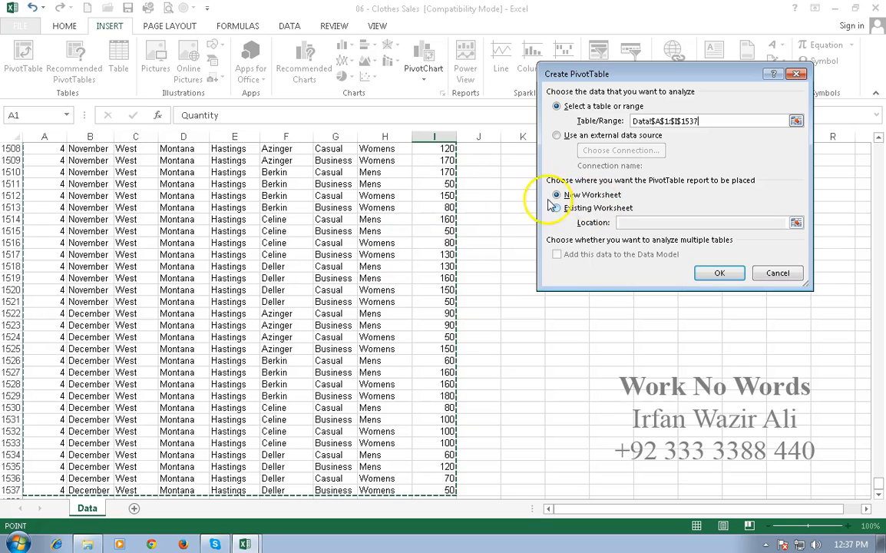
pyautogui.click(720, 274)
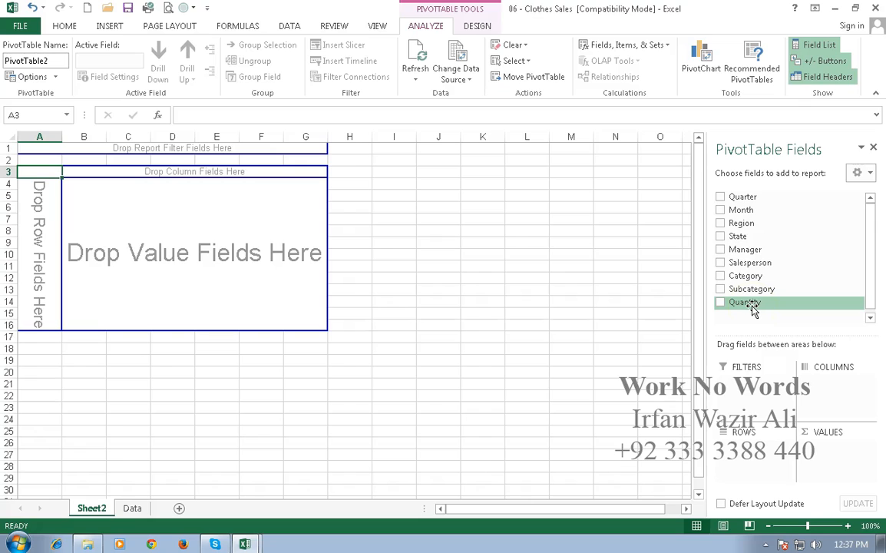
# Add the Month field to the PivotTable's rows and sum the Quantity field as its values.
pyautogui.moveTo(752, 307); pyautogui.dragTo(841, 428)
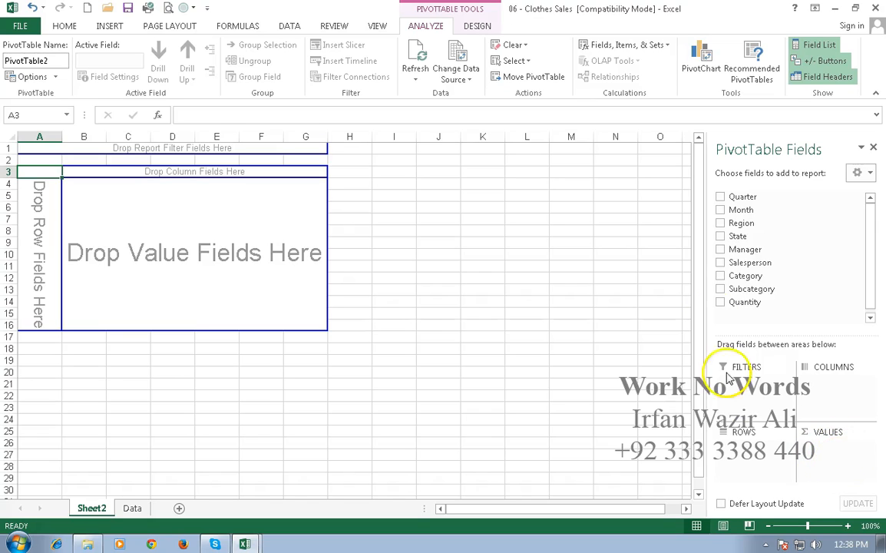
pyautogui.moveTo(738, 210)
pyautogui.mouseDown()
pyautogui.moveTo(735, 309)
pyautogui.moveTo(740, 212)
pyautogui.mouseUp()
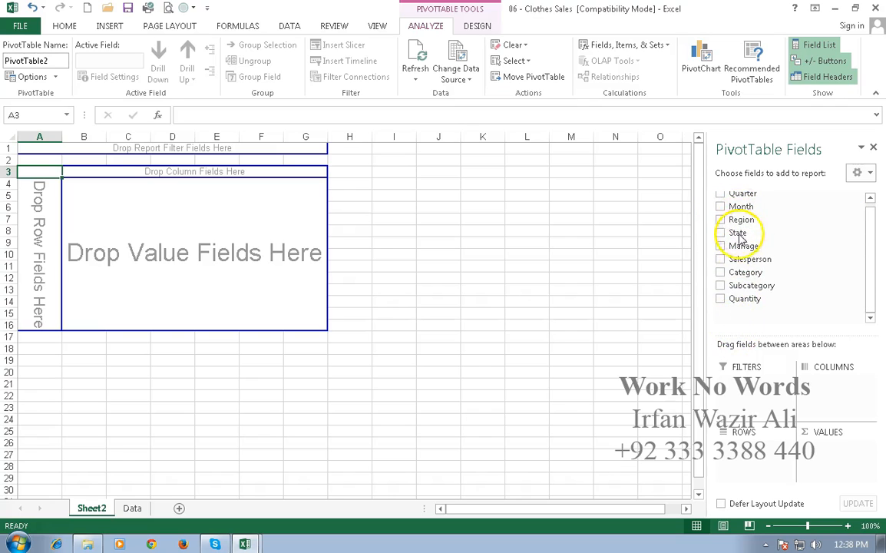
pyautogui.click(723, 209)
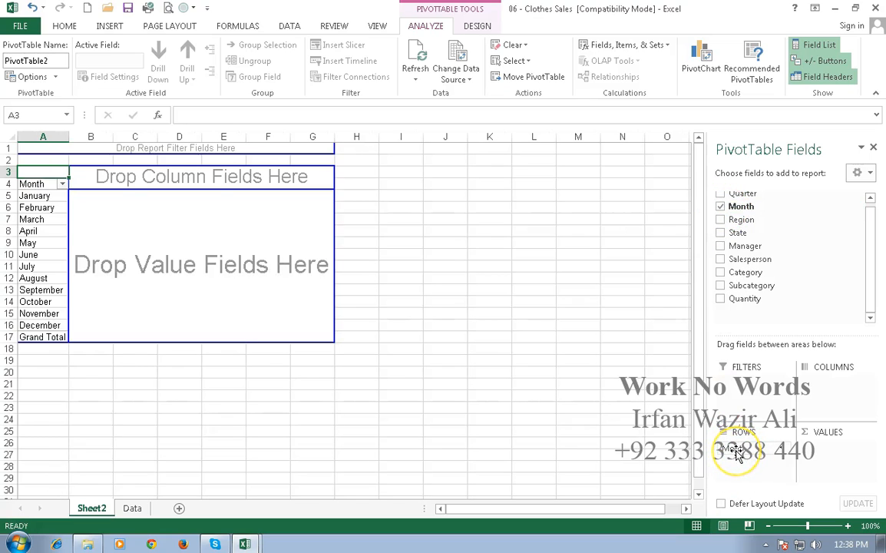
pyautogui.click(740, 217)
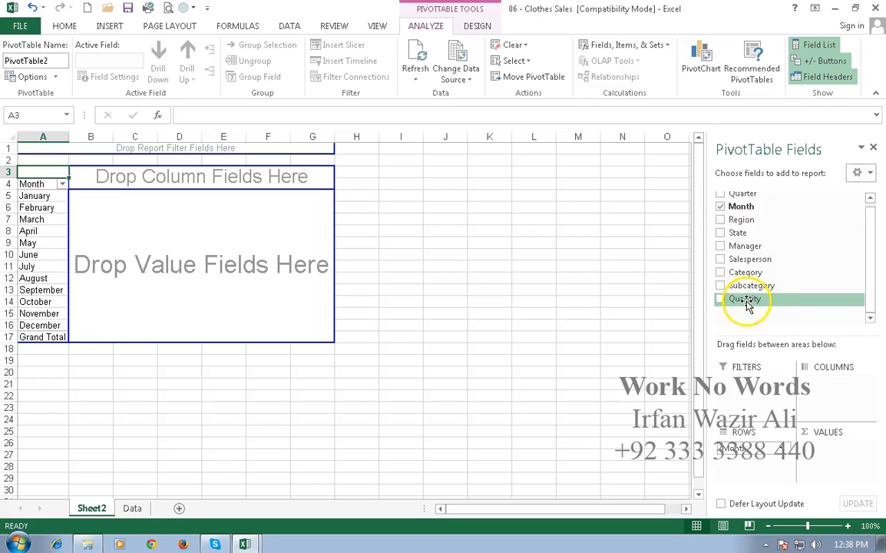
pyautogui.moveTo(800, 369); pyautogui.dragTo(829, 449)
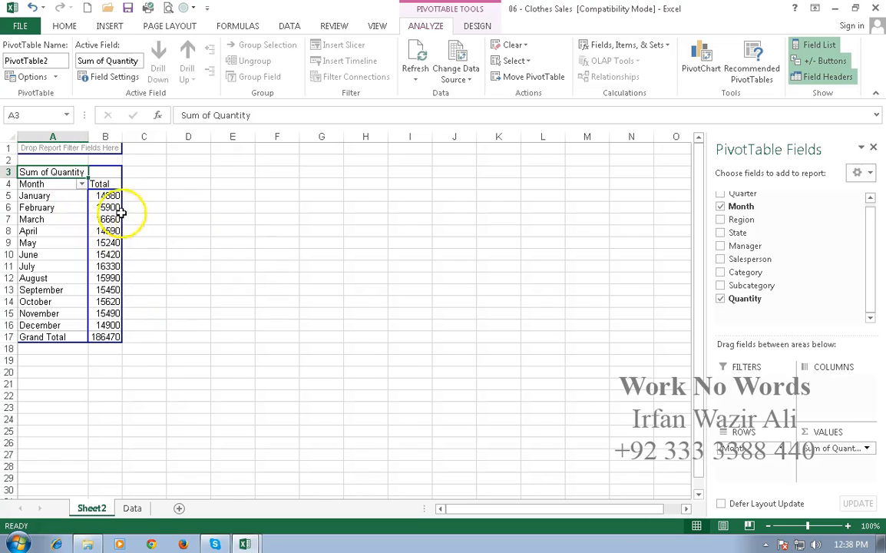
# Drill down into the January quantity total to list its source records on a new sheet, and review them.
pyautogui.moveTo(111, 199)
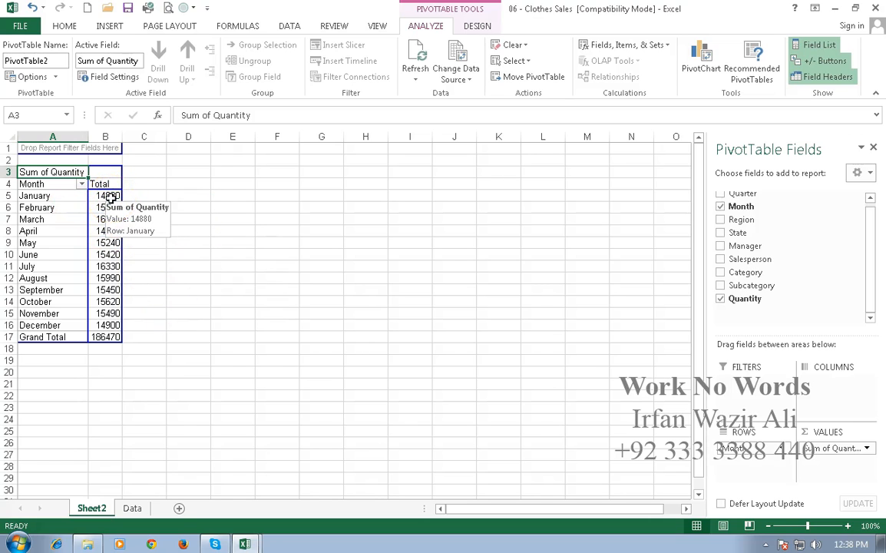
pyautogui.click(112, 198)
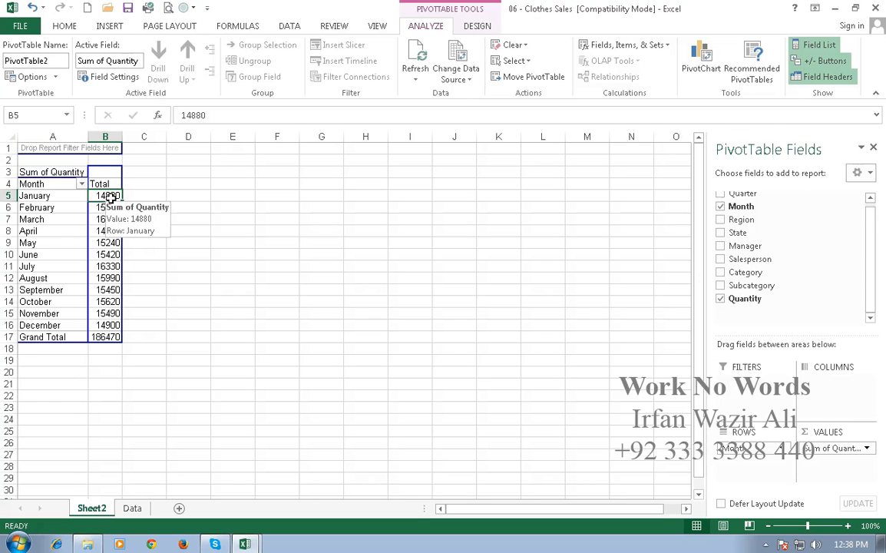
pyautogui.doubleClick(111, 198)
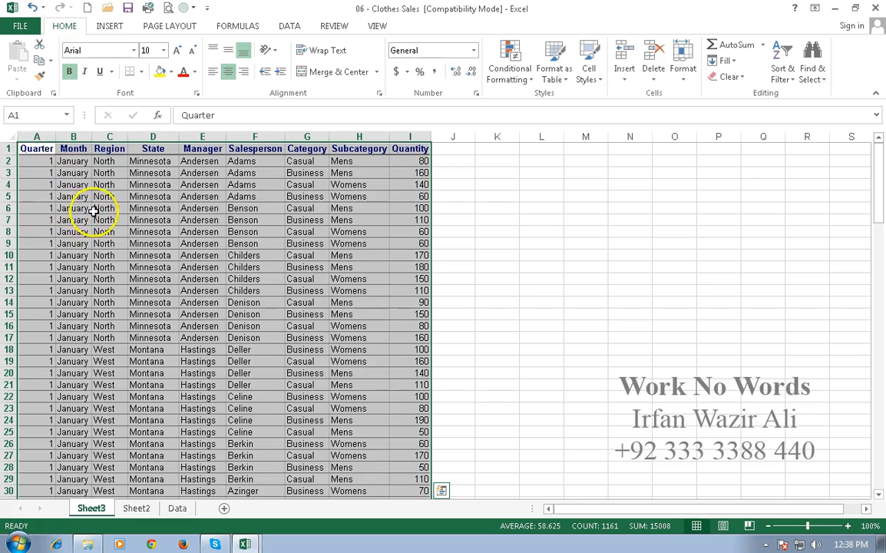
pyautogui.scroll(-5, 98, 209)
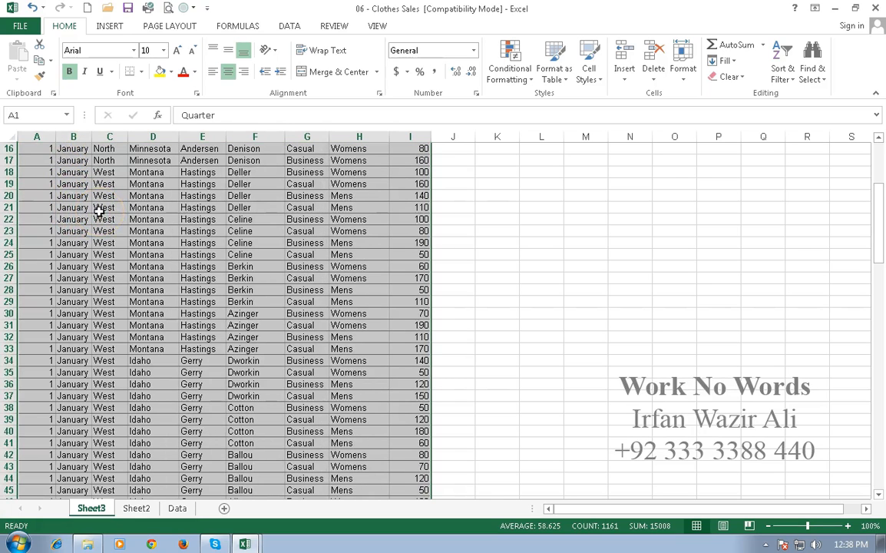
pyautogui.scroll(5, 131, 197)
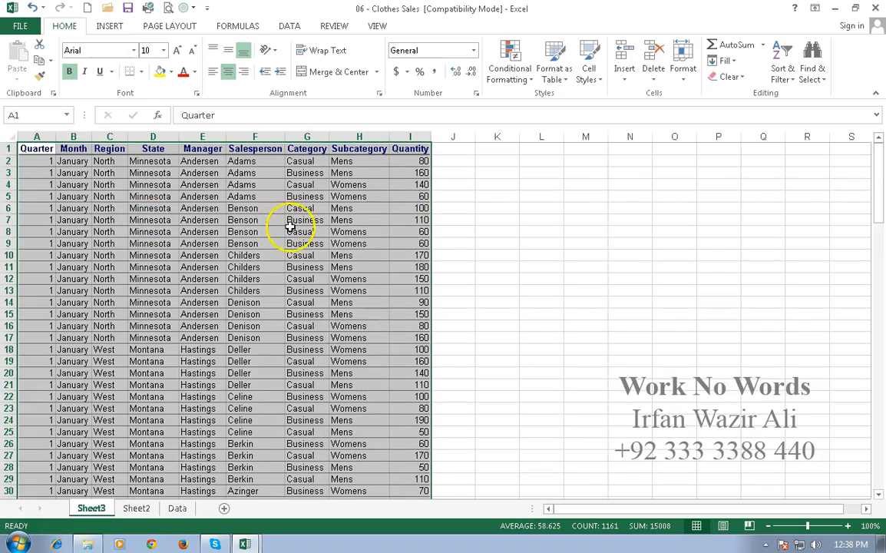
pyautogui.scroll(-7, 290, 224)
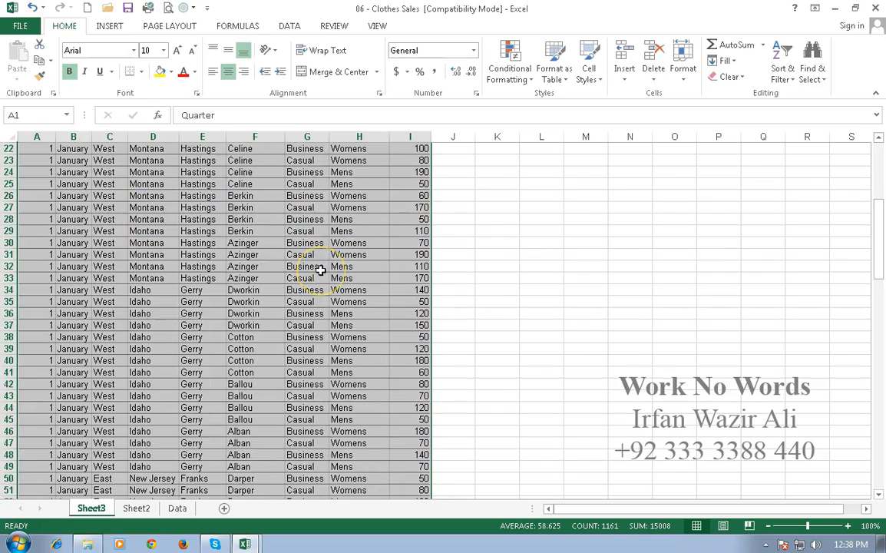
pyautogui.scroll(-10, 321, 270)
pyautogui.scroll(-14, 320, 270)
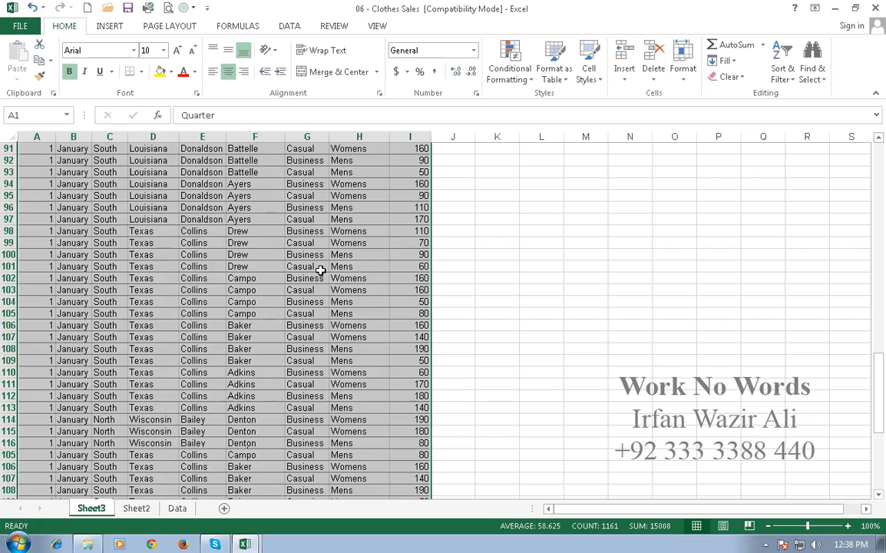
pyautogui.scroll(-3, 320, 270)
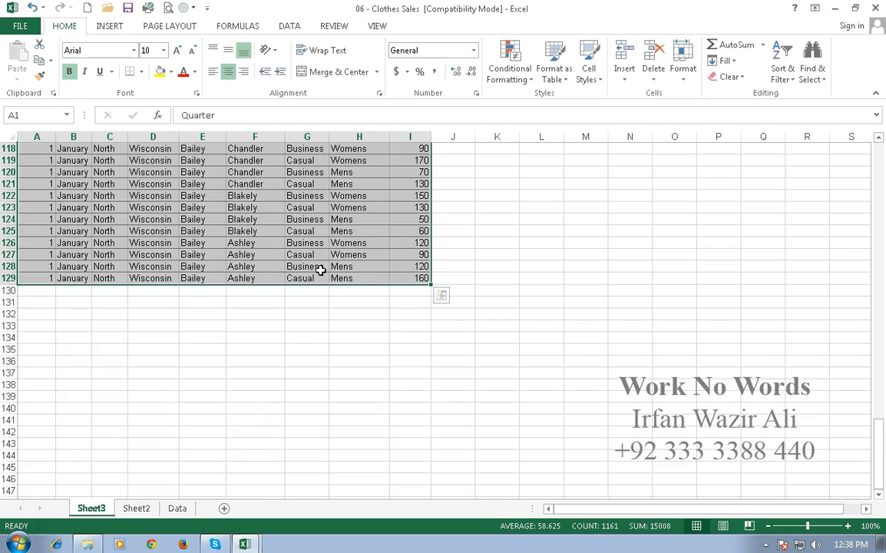
pyautogui.scroll(20, 320, 270)
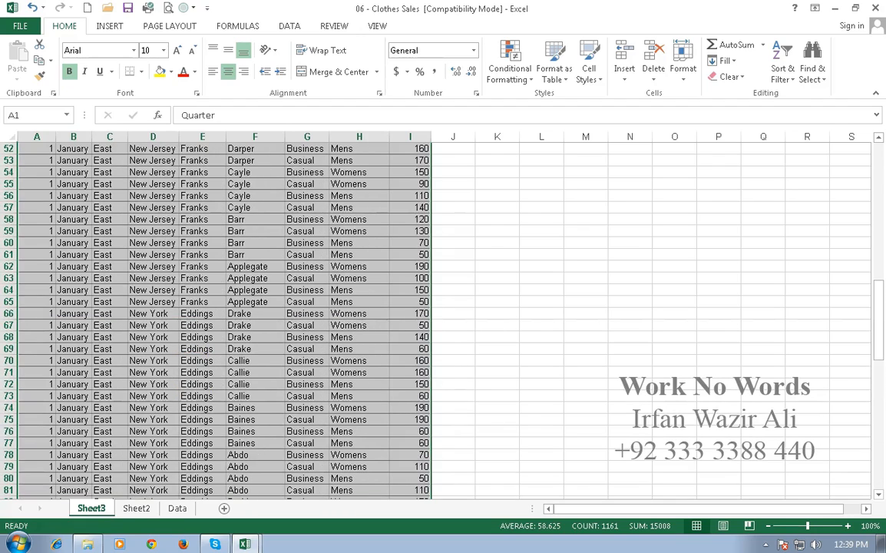
# Drill down into the PivotTable's February quantity total on another new sheet, and return to Sheet2.
pyautogui.click(135, 508)
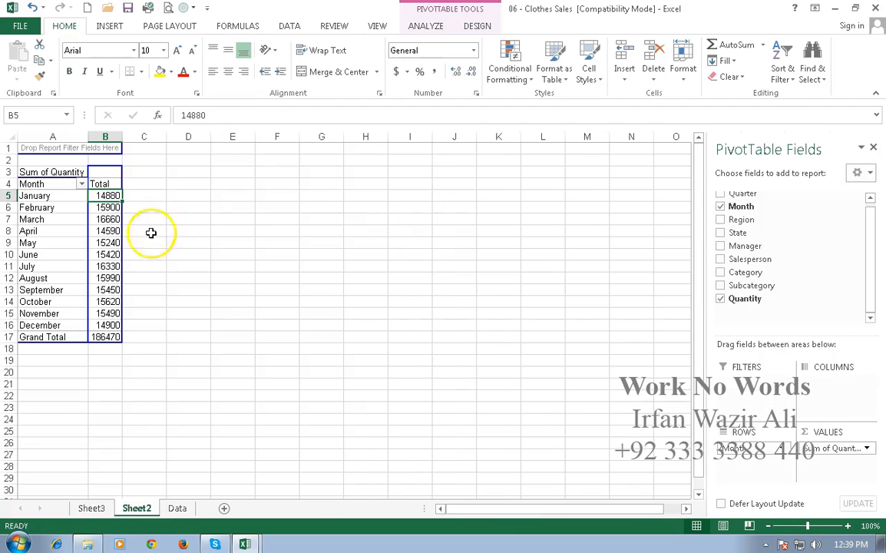
pyautogui.doubleClick(106, 207)
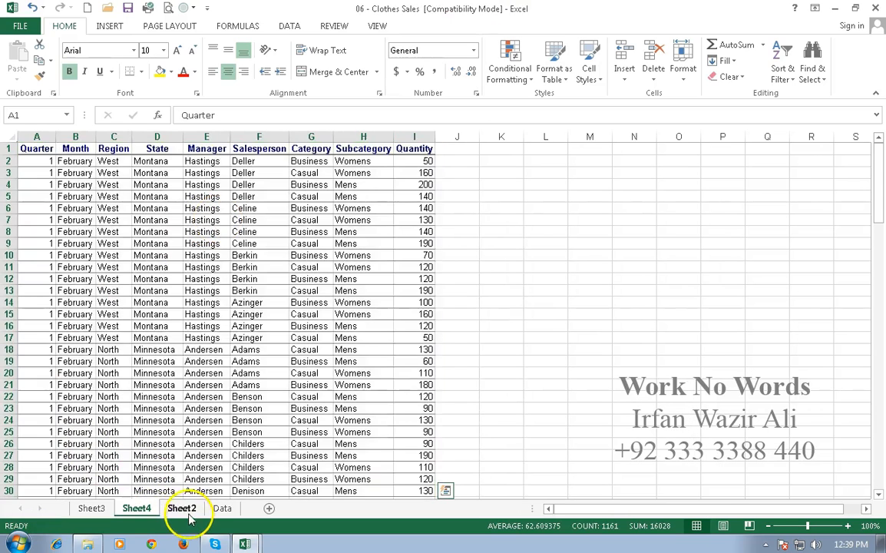
pyautogui.click(182, 508)
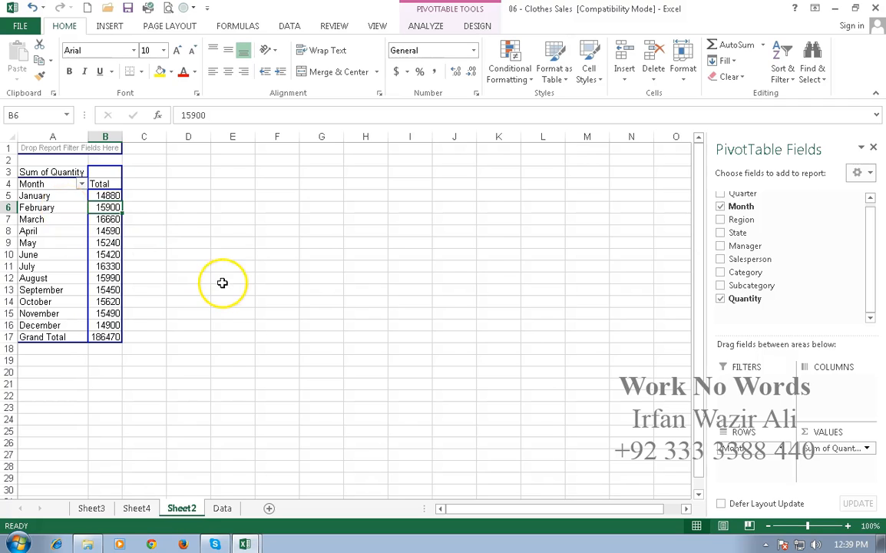
# Add the Quarter field to the PivotTable's columns and move it to the report filter area.
pyautogui.scroll(1, 870, 225)
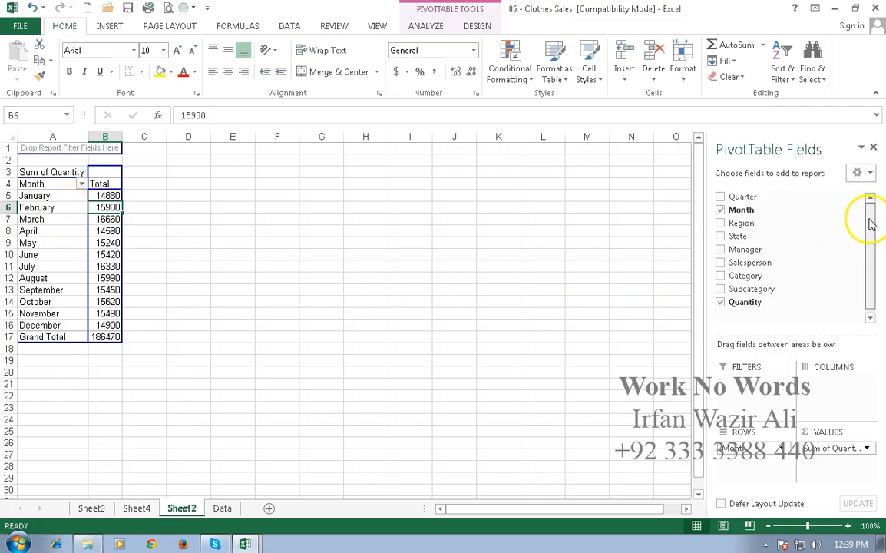
pyautogui.moveTo(742, 197); pyautogui.dragTo(798, 382)
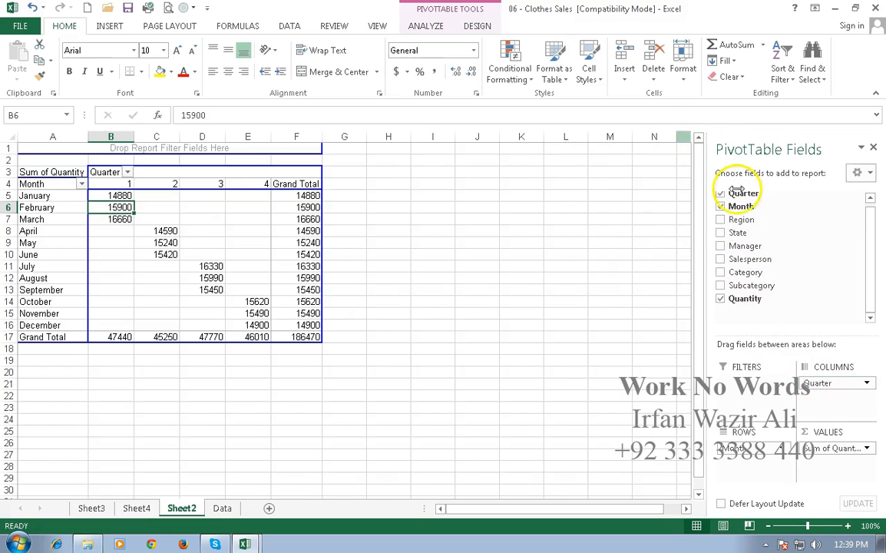
pyautogui.moveTo(751, 389); pyautogui.dragTo(748, 380)
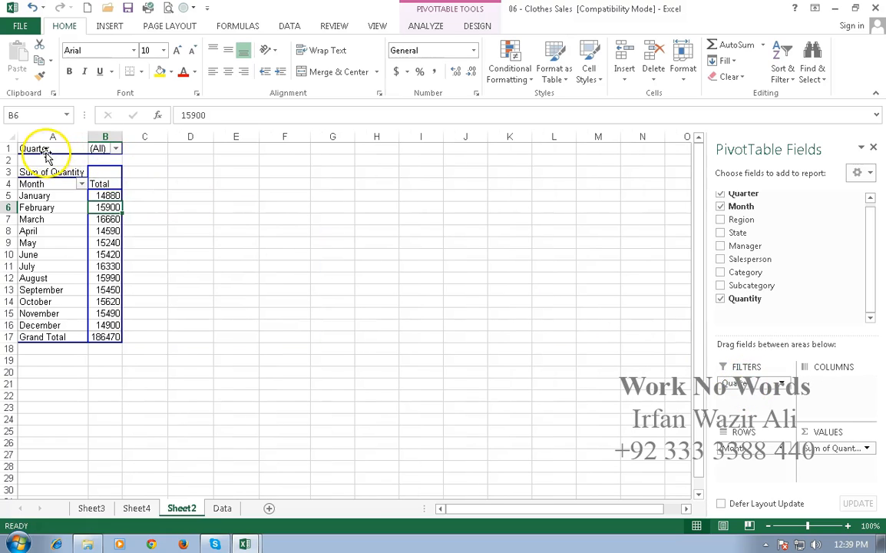
# Filter the PivotTable report to show only quarter 1.
pyautogui.click(115, 149)
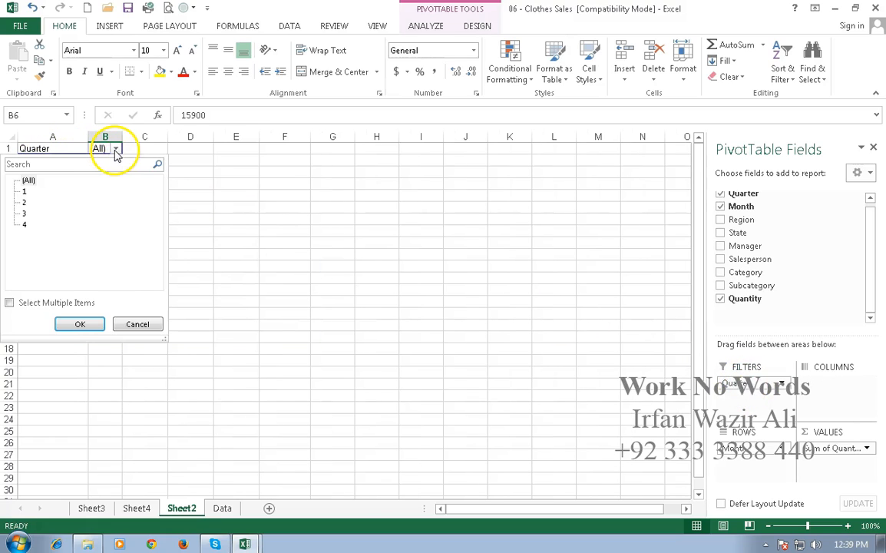
pyautogui.click(77, 324)
pyautogui.click(186, 218)
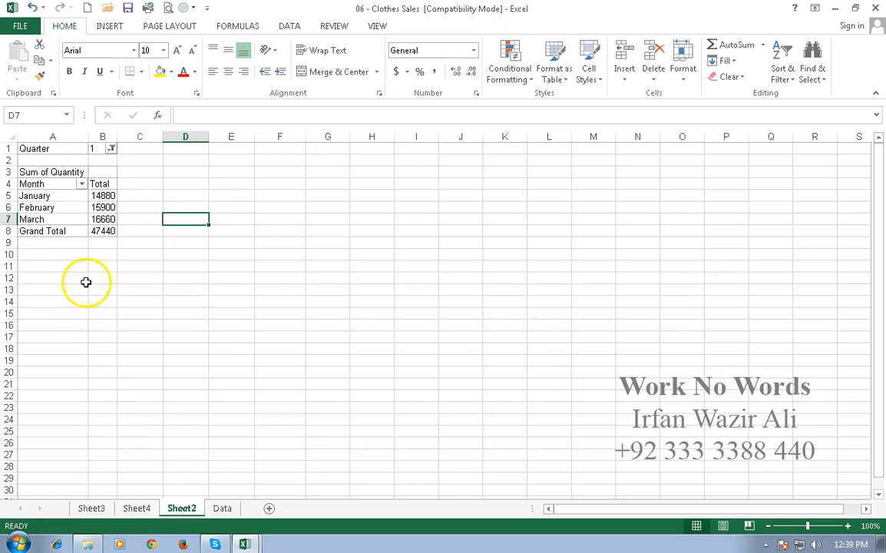
pyautogui.scroll(7, 86, 275)
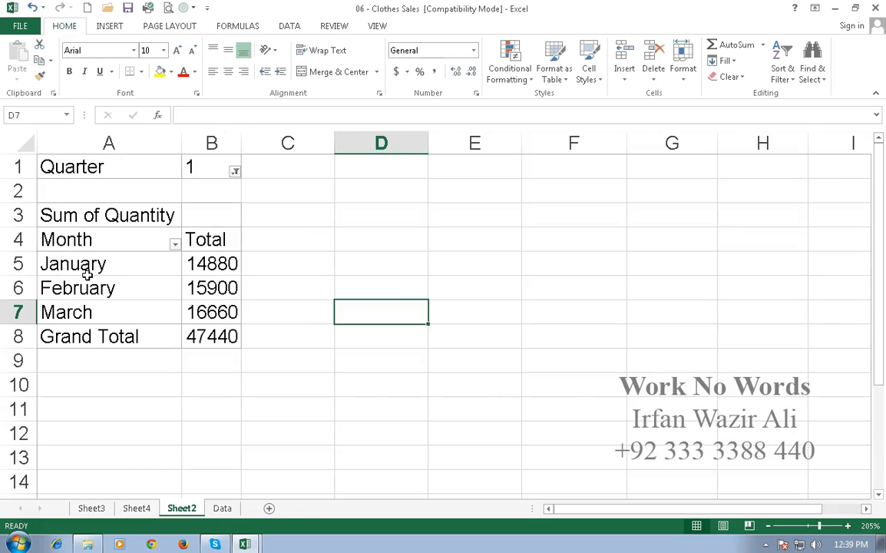
# Switch the PivotTable's Quarter report filter to quarter 2, and after viewing its months, to quarter 3.
pyautogui.click(234, 171)
pyautogui.click(103, 226)
pyautogui.click(152, 347)
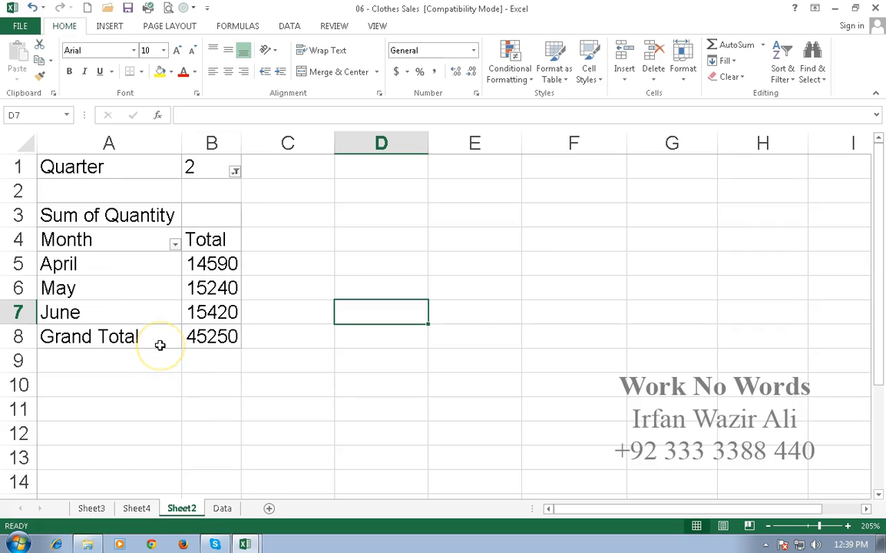
pyautogui.click(234, 170)
pyautogui.click(97, 237)
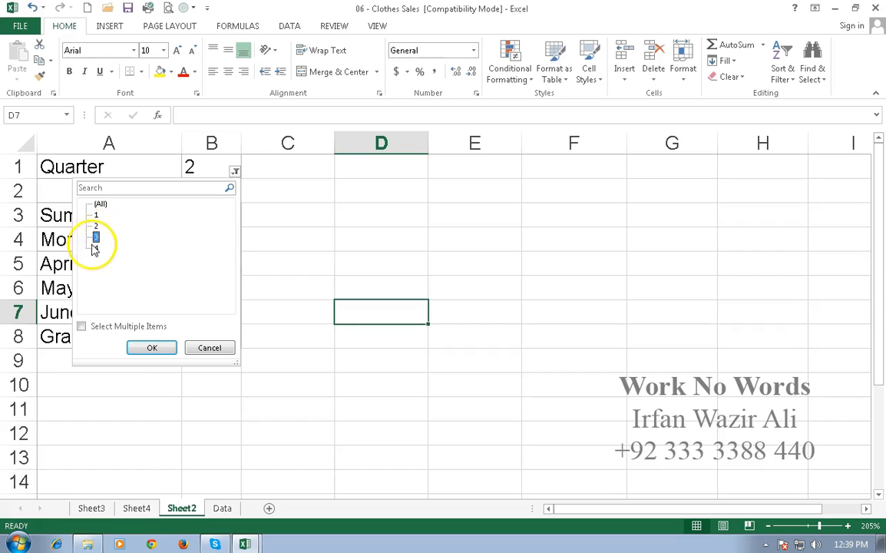
pyautogui.click(150, 349)
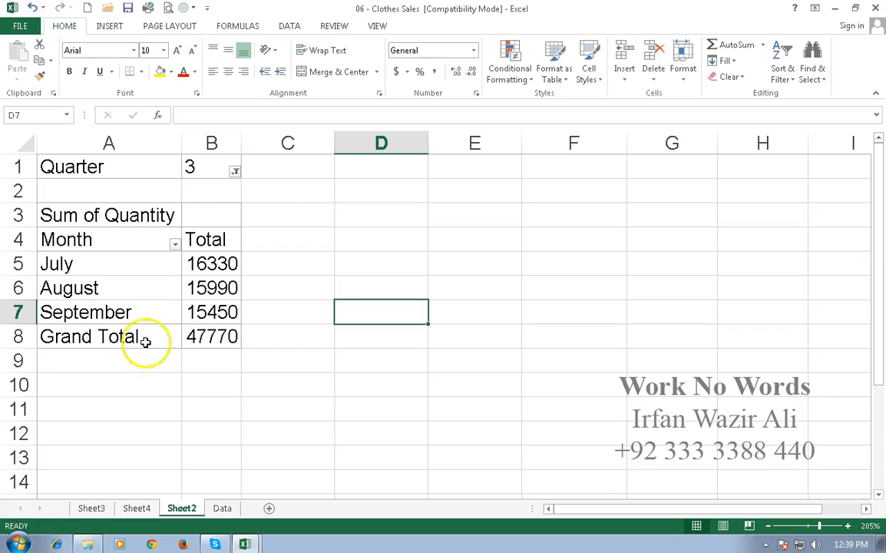
# Allow multiple items in the Quarter report filter and add quarter 1 alongside quarter 3.
pyautogui.click(235, 172)
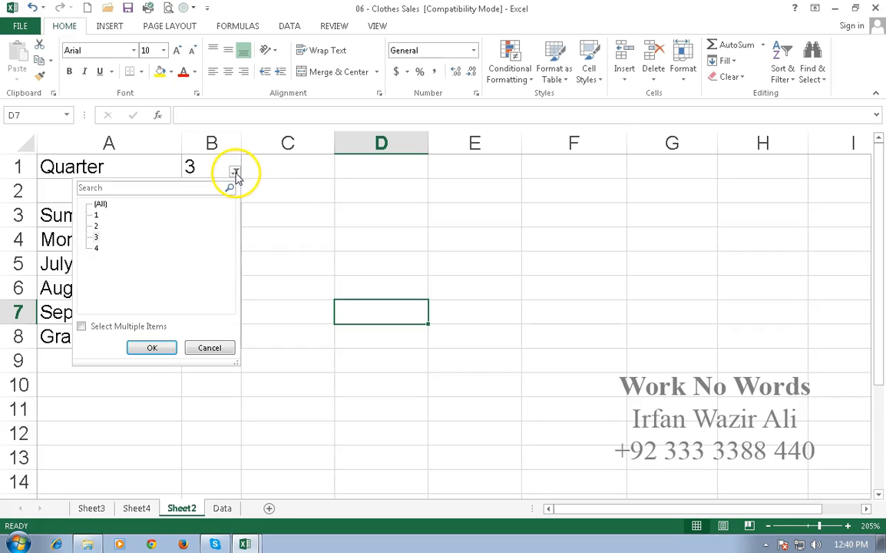
pyautogui.click(82, 327)
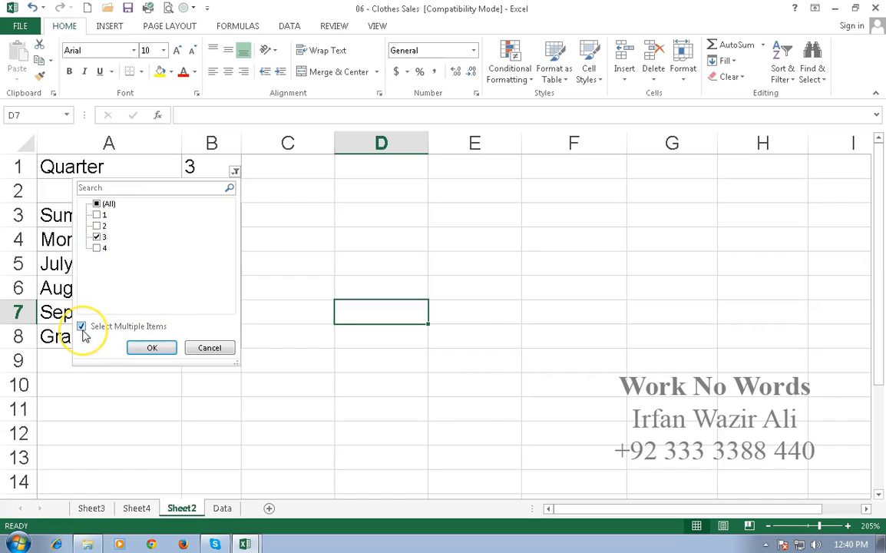
pyautogui.click(104, 217)
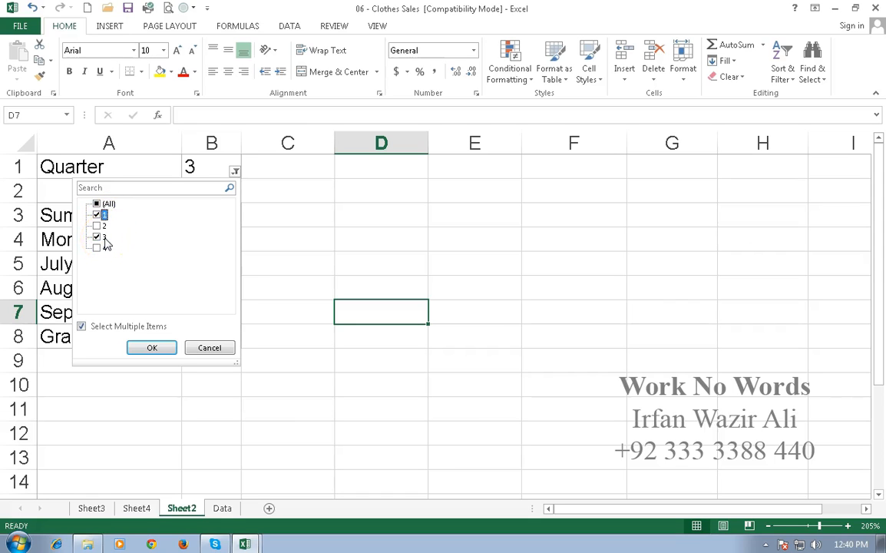
pyautogui.click(156, 349)
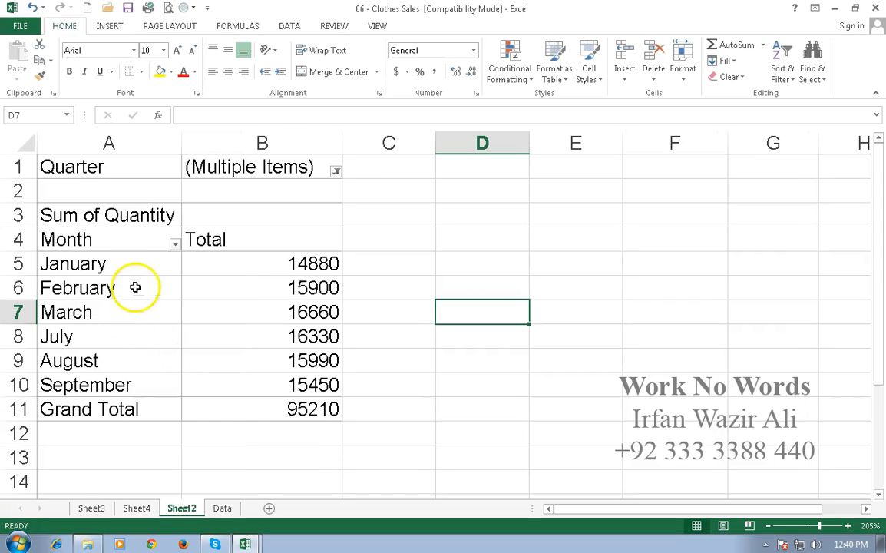
# Examine the January to March and July to September rows of the filtered PivotTable.
pyautogui.moveTo(79, 263); pyautogui.dragTo(259, 315)
pyautogui.moveTo(82, 336); pyautogui.dragTo(241, 391)
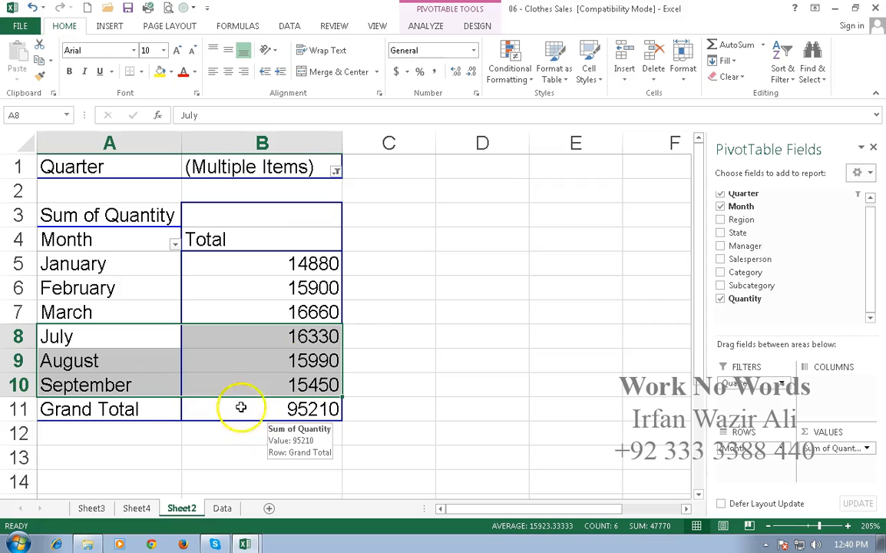
pyautogui.click(449, 335)
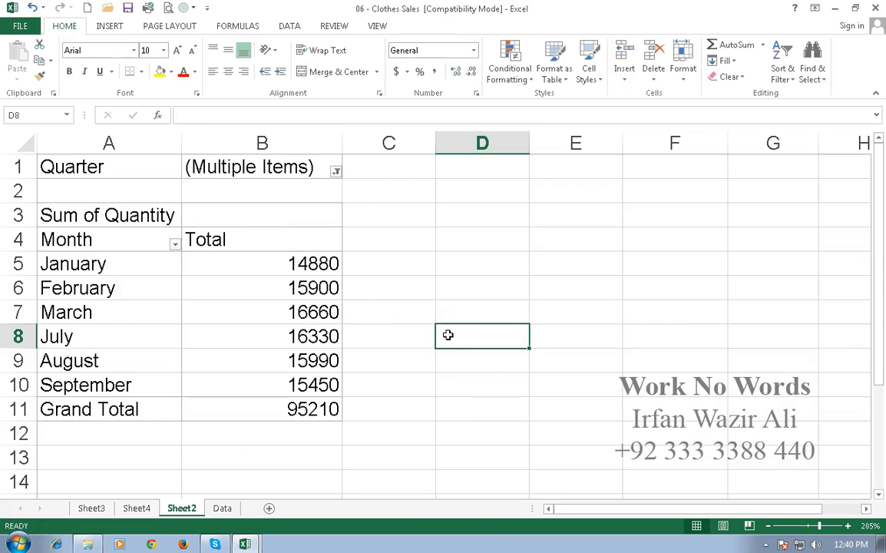
# Reset the Quarter report filter so the PivotTable includes all quarters.
pyautogui.click(244, 318)
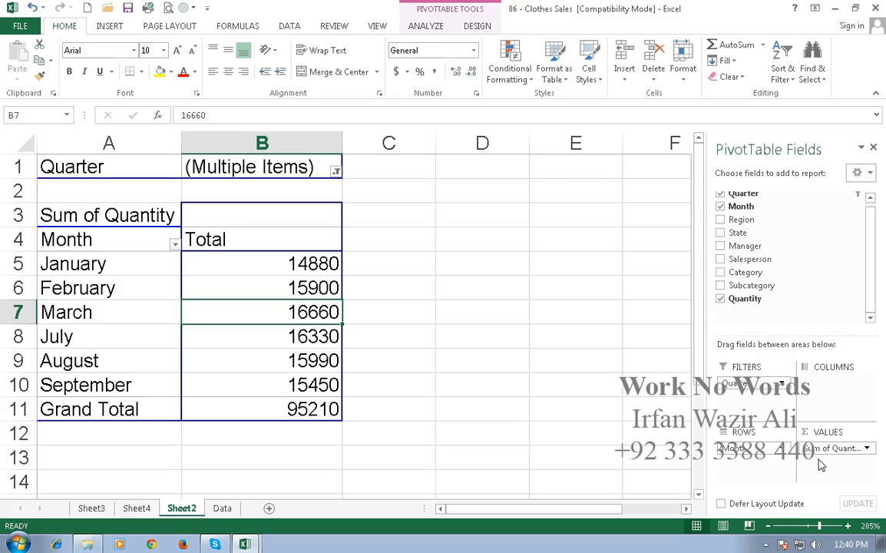
pyautogui.click(336, 170)
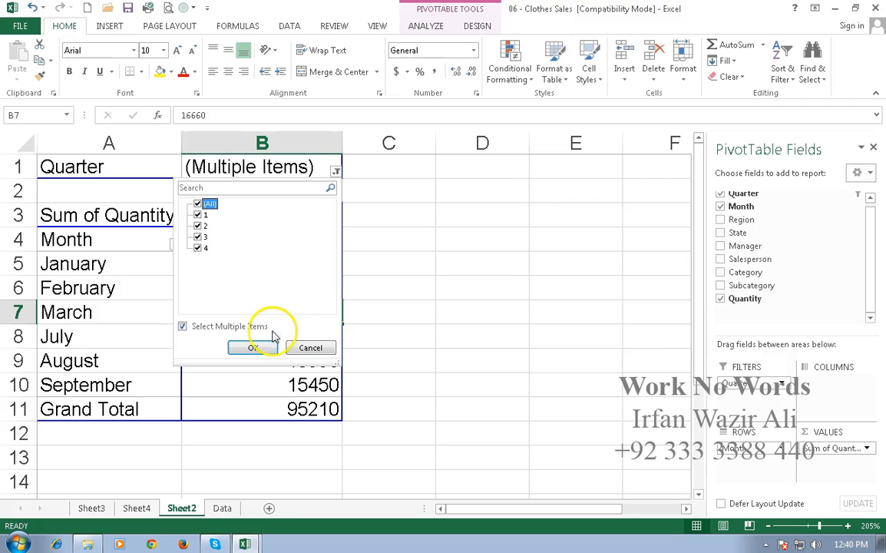
pyautogui.click(265, 347)
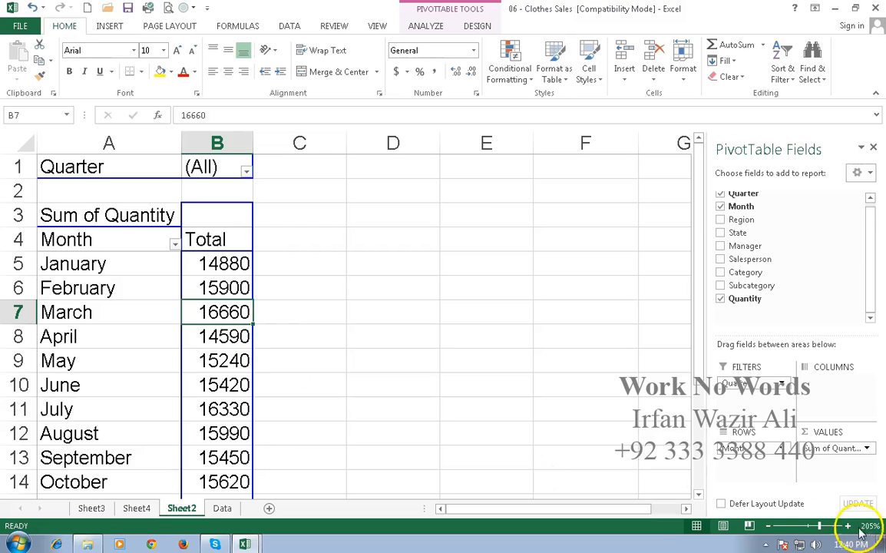
# Add the Region field to the PivotTable's columns to break down the monthly quantities by region.
pyautogui.click(769, 525)
pyautogui.click(769, 525)
pyautogui.click(769, 525)
pyautogui.click(770, 525)
pyautogui.click(769, 525)
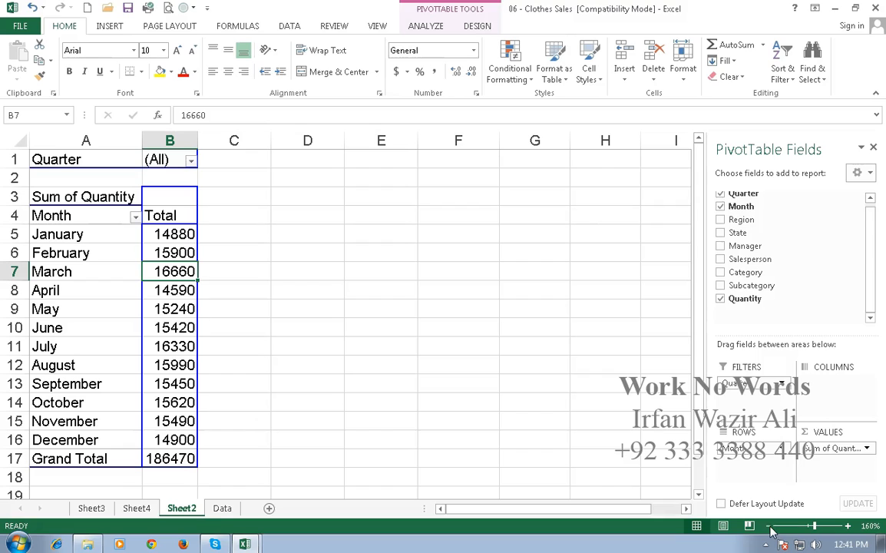
pyautogui.moveTo(747, 208); pyautogui.dragTo(819, 387)
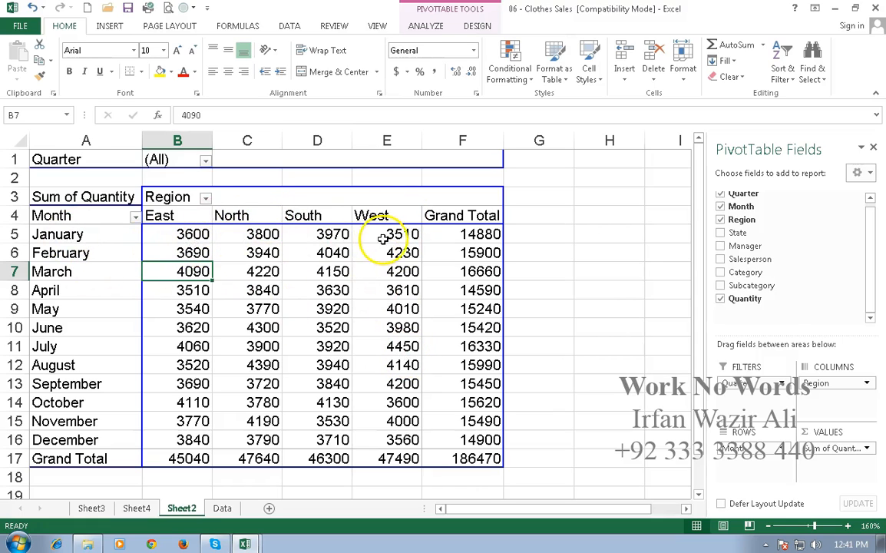
# Filter the Region column field to show only East and North.
pyautogui.moveTo(384, 241)
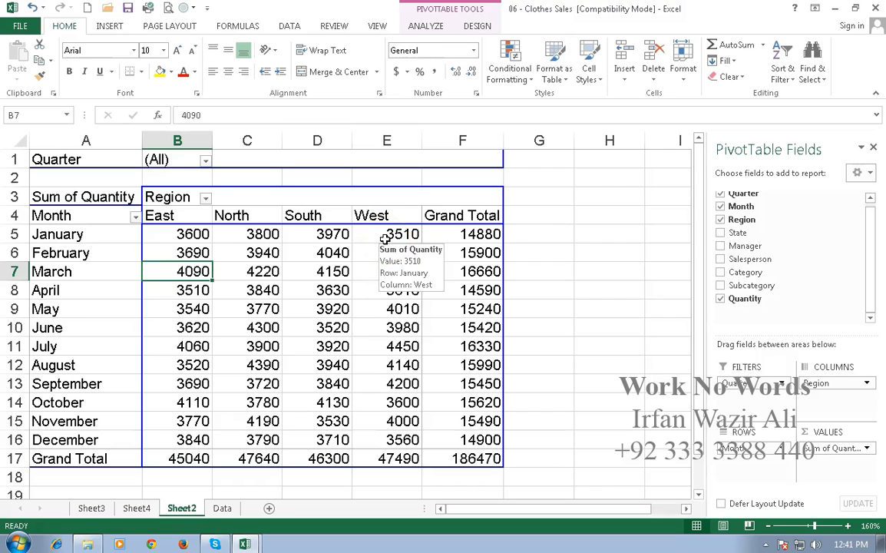
pyautogui.click(204, 198)
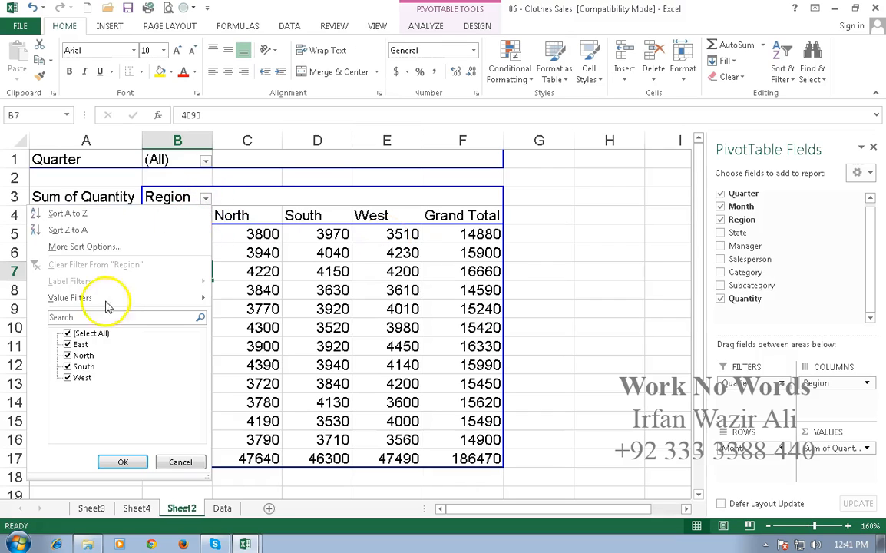
pyautogui.click(68, 333)
pyautogui.click(68, 345)
pyautogui.click(68, 356)
pyautogui.click(123, 461)
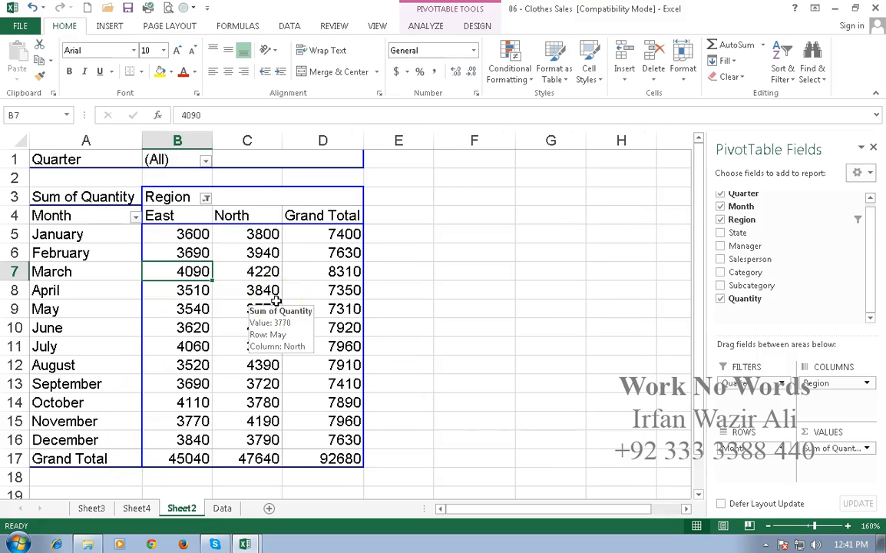
# Restore all regions in the Region column filter.
pyautogui.click(205, 198)
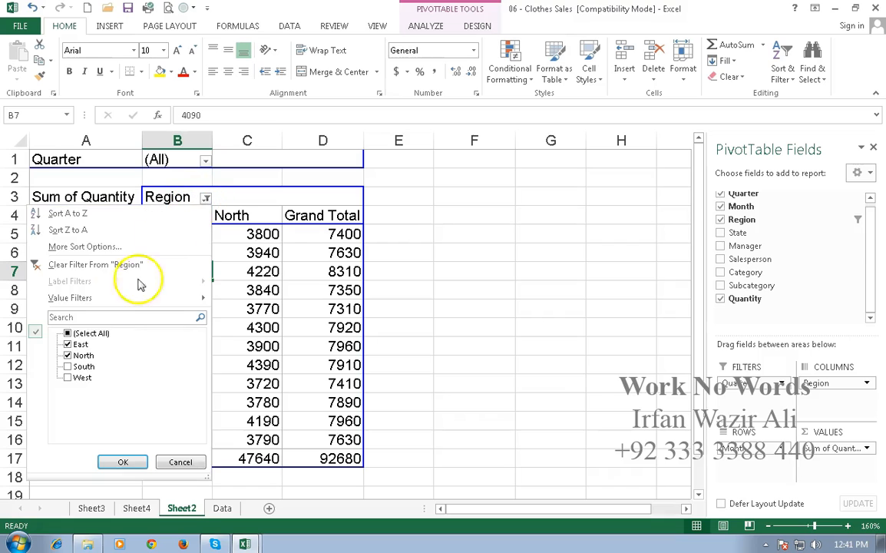
pyautogui.click(68, 334)
pyautogui.click(123, 461)
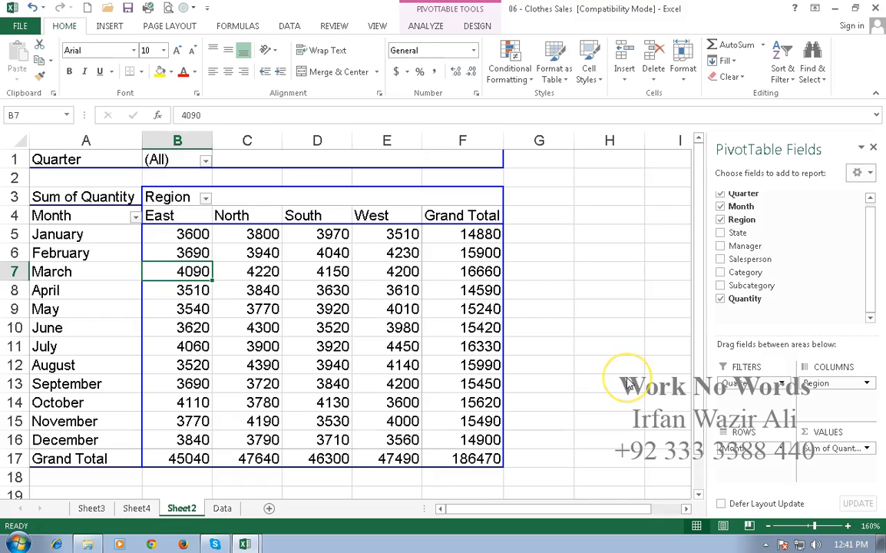
# Remove the Region field from the PivotTable's columns and put the Category field there instead.
pyautogui.moveTo(627, 383); pyautogui.dragTo(626, 377)
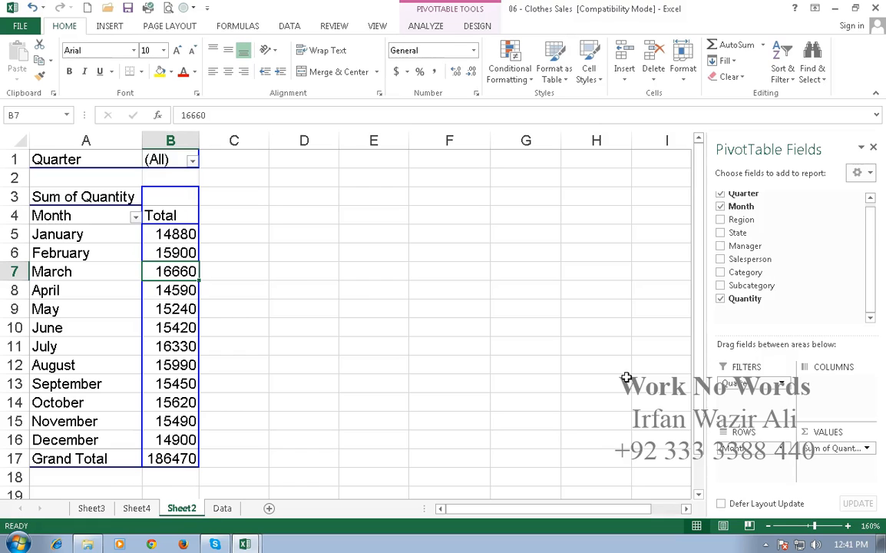
pyautogui.moveTo(734, 246); pyautogui.dragTo(572, 357)
pyautogui.moveTo(746, 284); pyautogui.dragTo(821, 392)
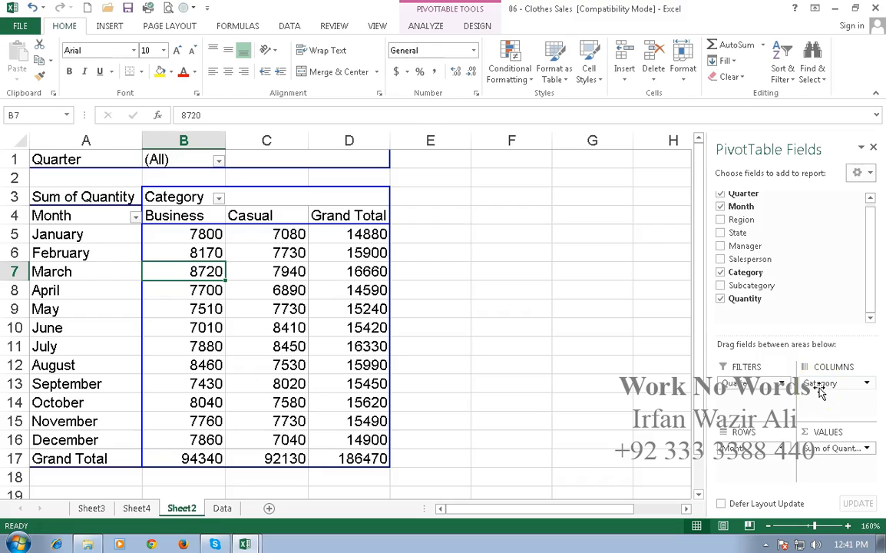